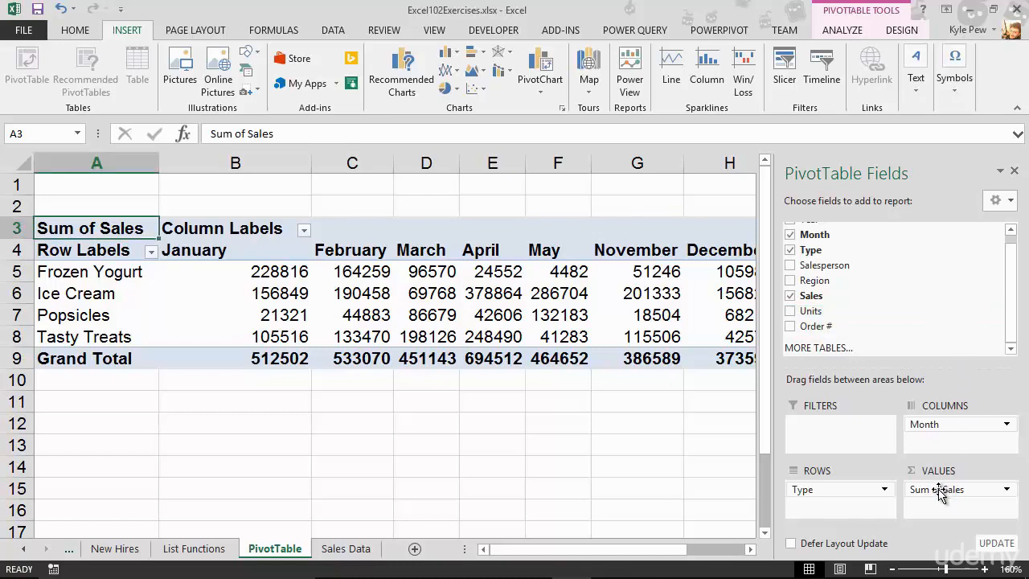
Replace the Sales field in the PivotTable's Values area with the Type field.
{"action": "left_click_drag", "start_coordinate": [938, 490], "coordinate": [961, 362]}
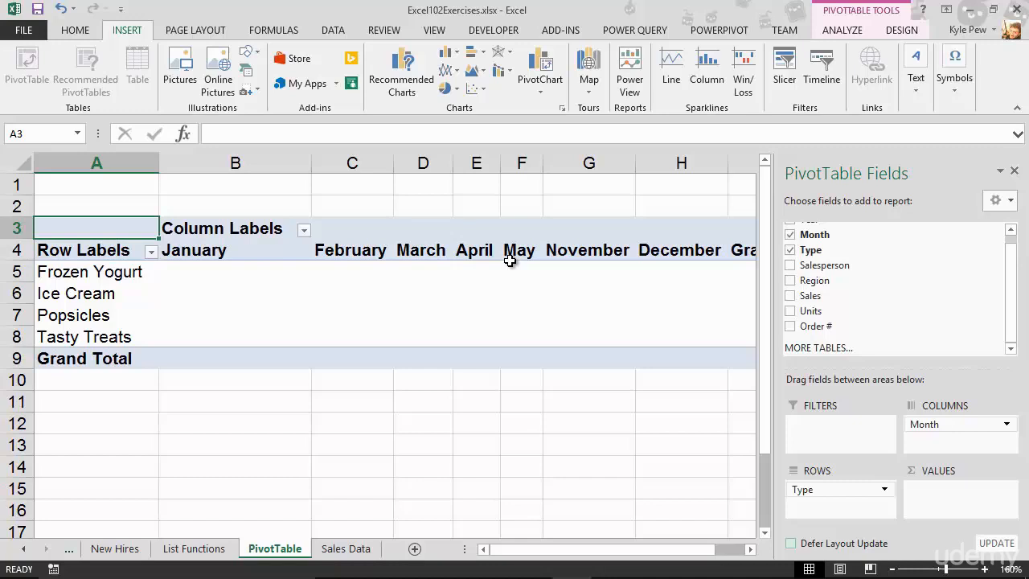
{"action": "scroll", "coordinate": [896, 287], "scroll_direction": "up", "scroll_amount": 1}
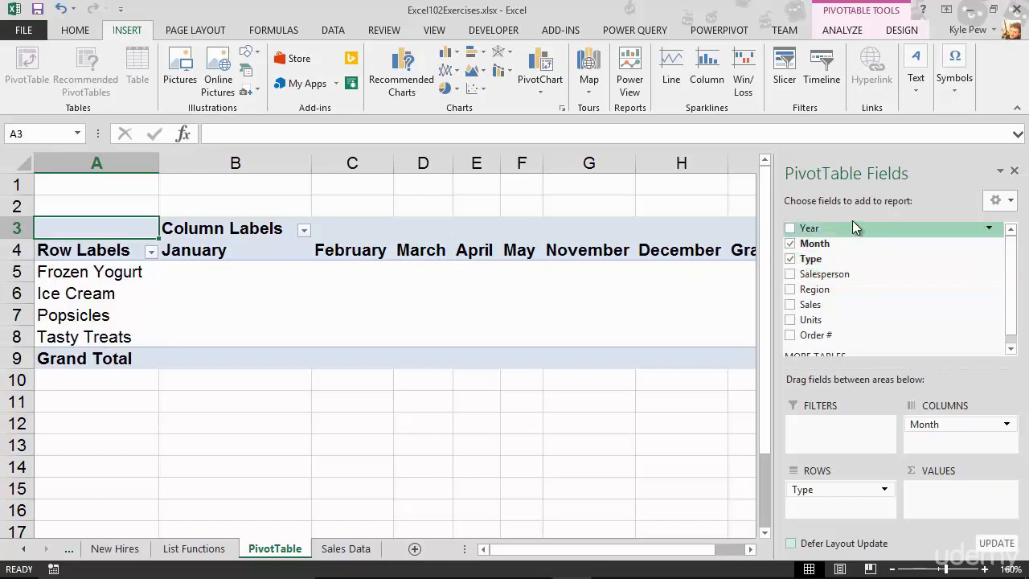
{"action": "left_click_drag", "start_coordinate": [838, 256], "coordinate": [930, 498]}
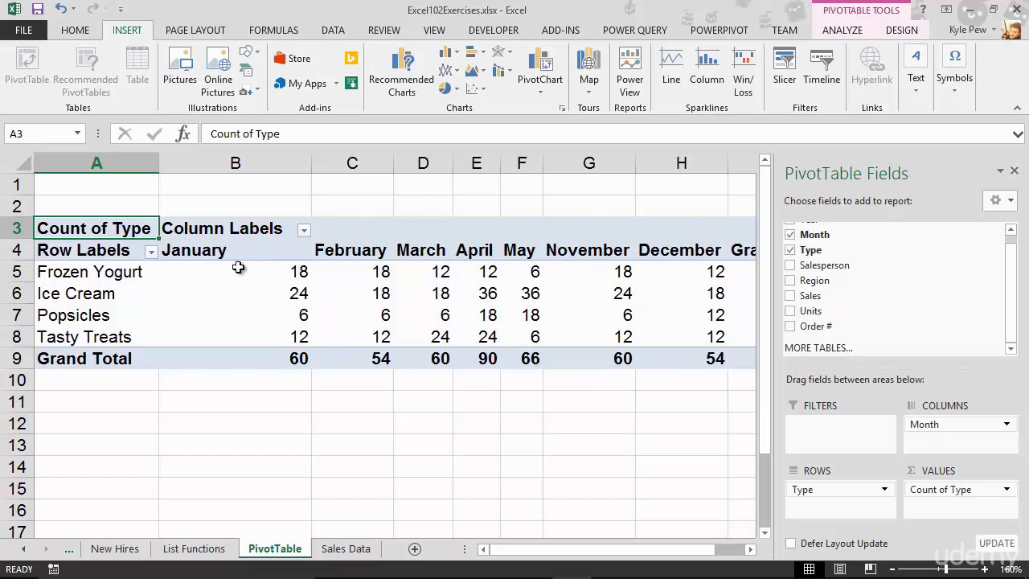
{"action": "mouse_move", "coordinate": [251, 270]}
{"action": "mouse_move", "coordinate": [271, 295]}
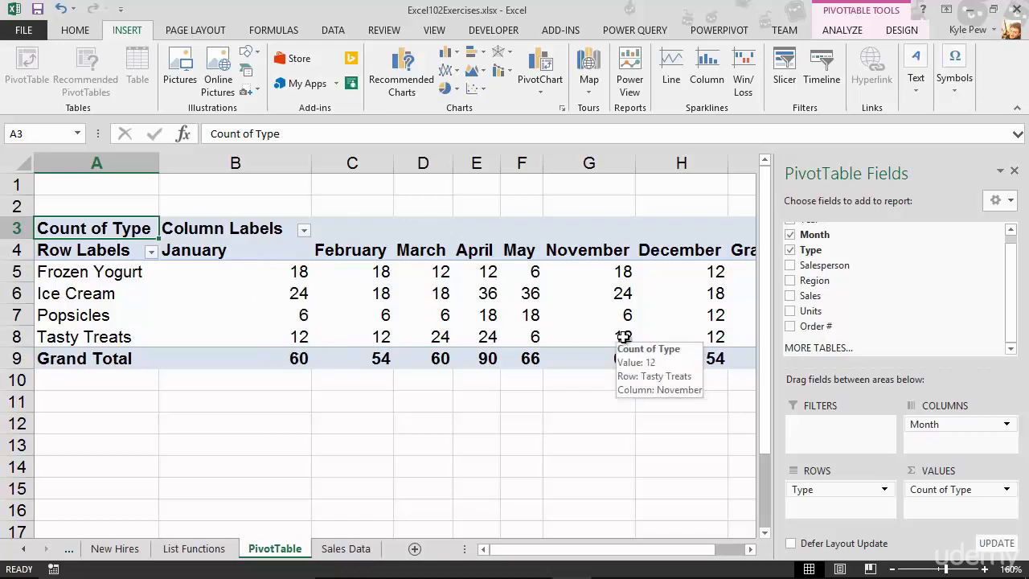
{"action": "mouse_move", "coordinate": [216, 311]}
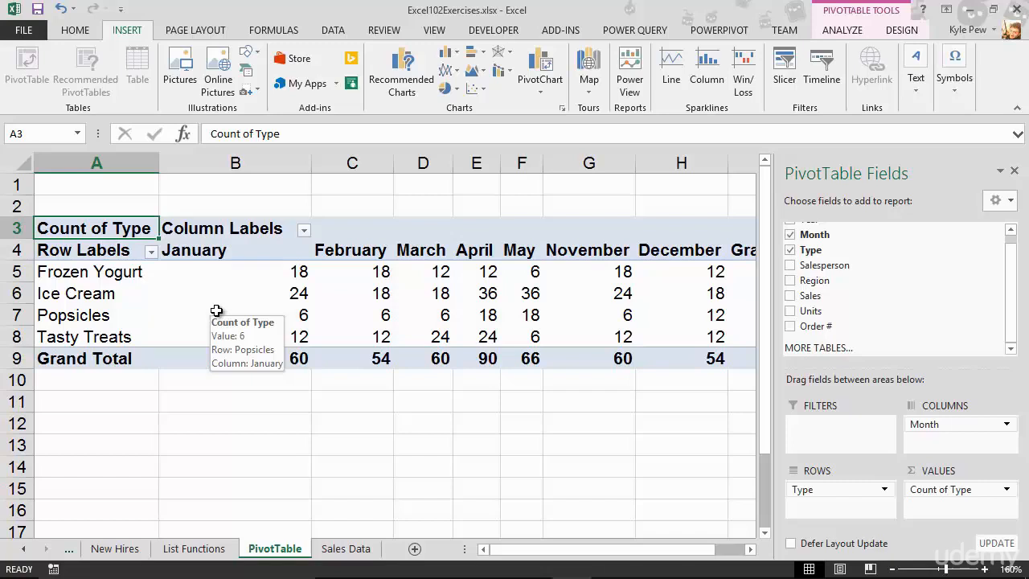
Rearrange the PivotTable to hold only Month in the Rows area and Sales in the Values area.
{"action": "left_click", "coordinate": [923, 491]}
{"action": "left_click_drag", "start_coordinate": [923, 492], "coordinate": [903, 318]}
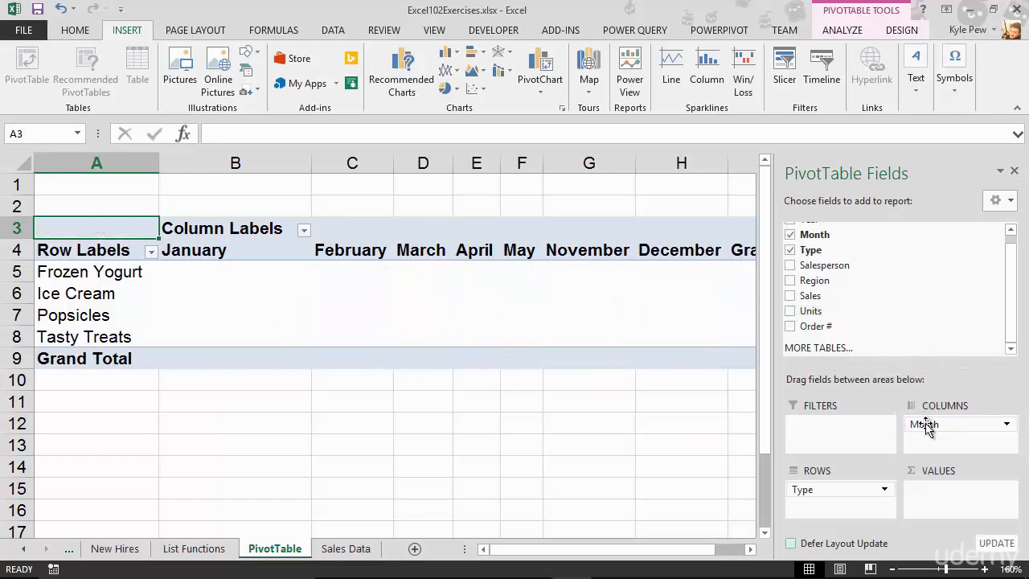
{"action": "left_click_drag", "start_coordinate": [926, 426], "coordinate": [920, 316]}
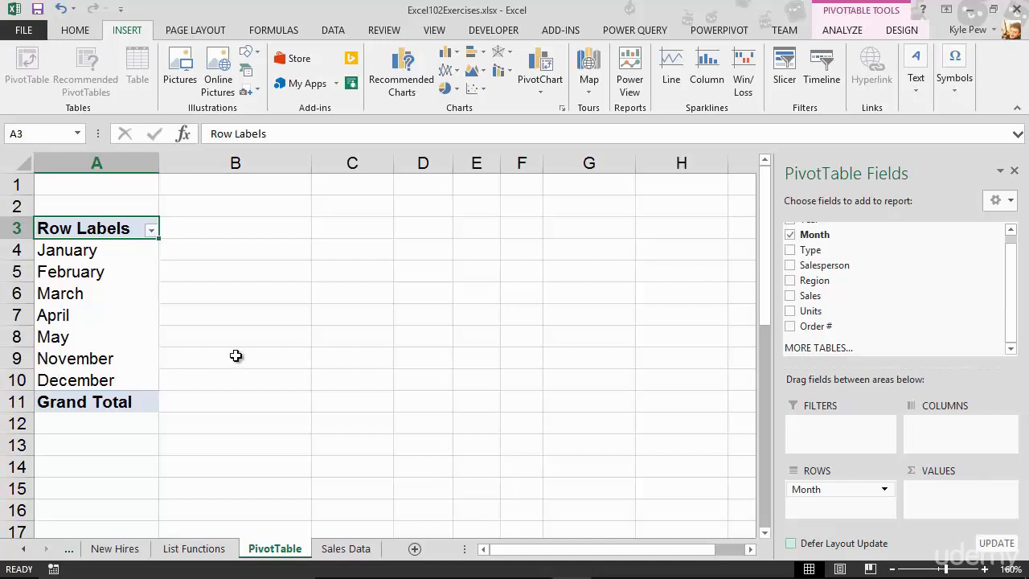
{"action": "left_click_drag", "start_coordinate": [826, 299], "coordinate": [943, 492]}
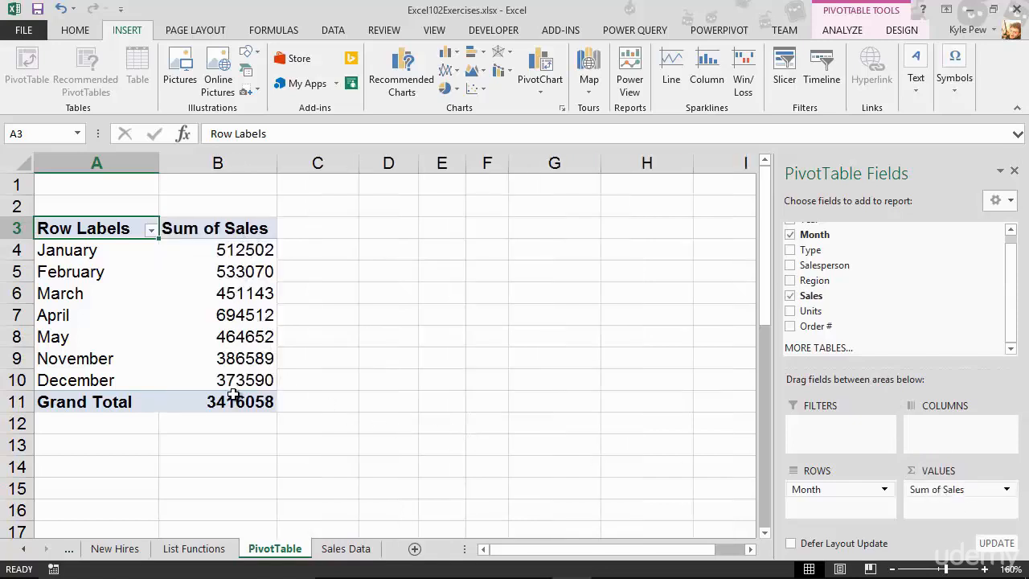
{"action": "mouse_move", "coordinate": [233, 398]}
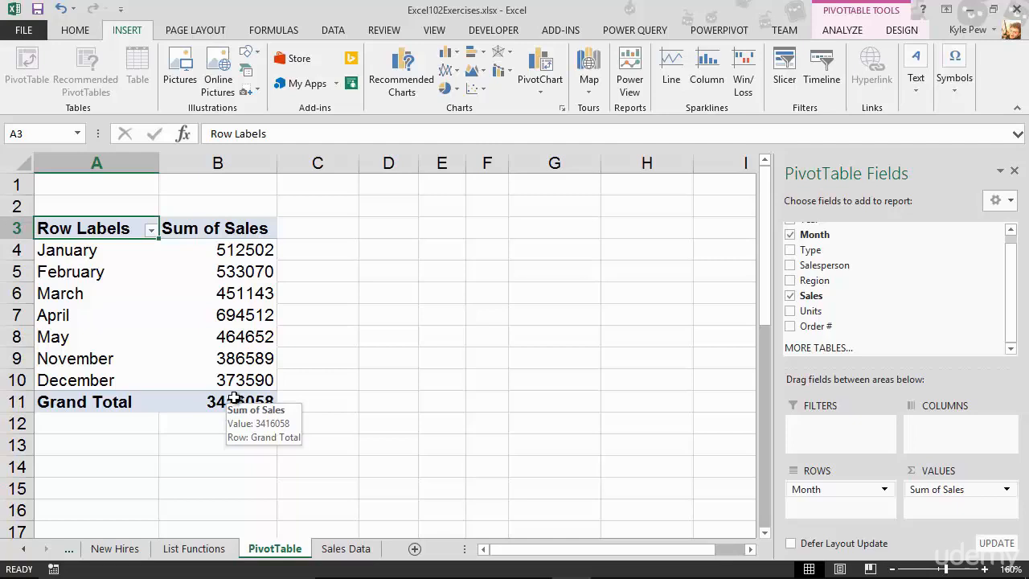
Change the Sales value field's summary calculation to Average.
{"action": "left_click", "coordinate": [985, 489]}
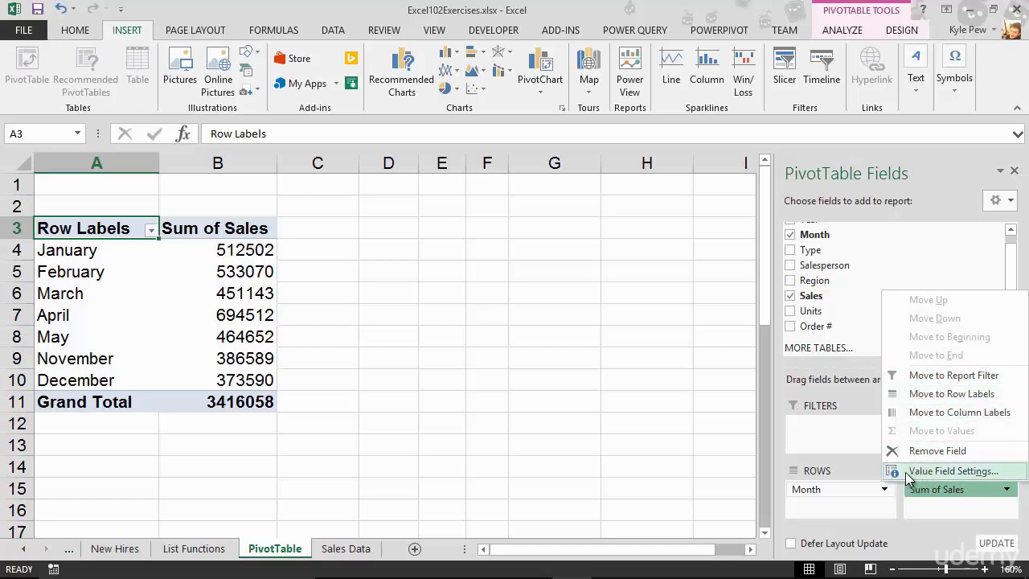
{"action": "left_click", "coordinate": [984, 479]}
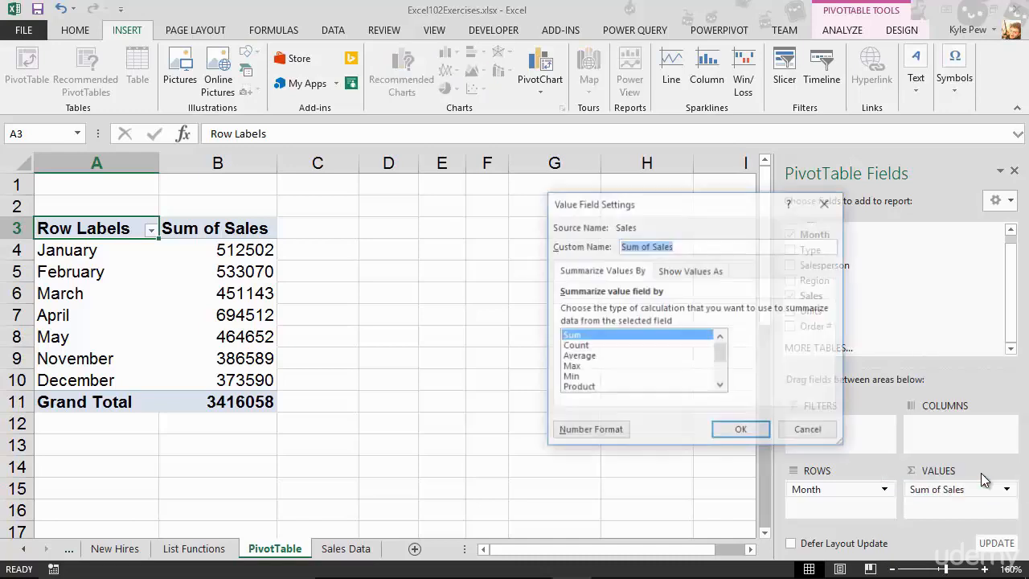
{"action": "left_click_drag", "start_coordinate": [684, 208], "coordinate": [470, 201]}
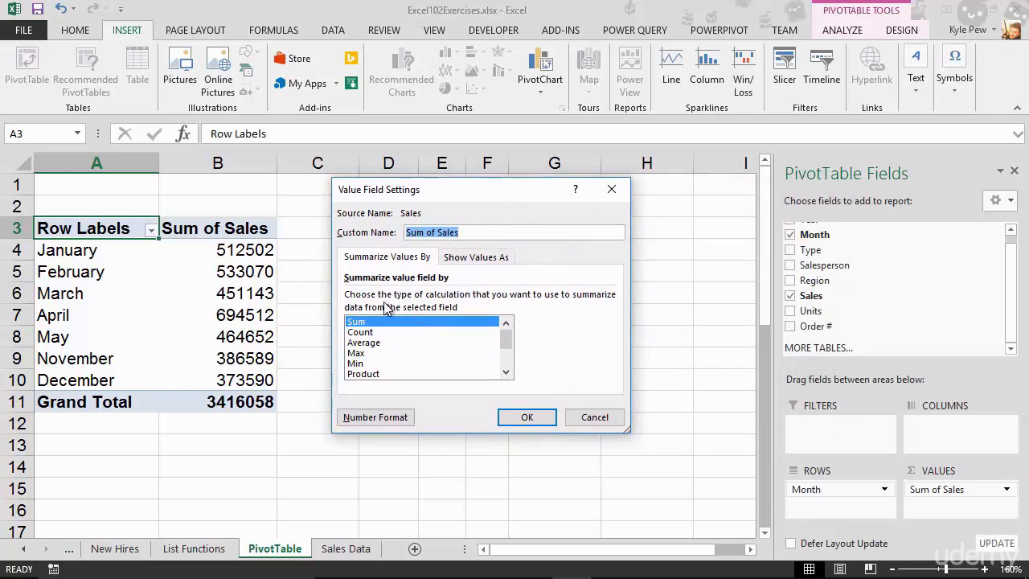
{"action": "left_click", "coordinate": [371, 344]}
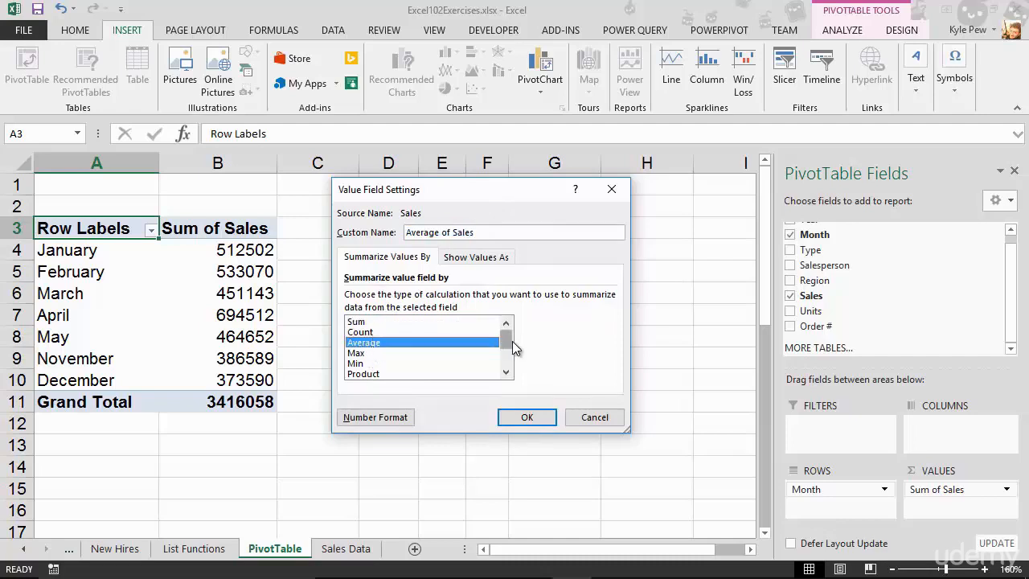
{"action": "left_click_drag", "start_coordinate": [508, 339], "coordinate": [509, 364]}
{"action": "left_click_drag", "start_coordinate": [512, 354], "coordinate": [517, 335]}
{"action": "left_click", "coordinate": [523, 416]}
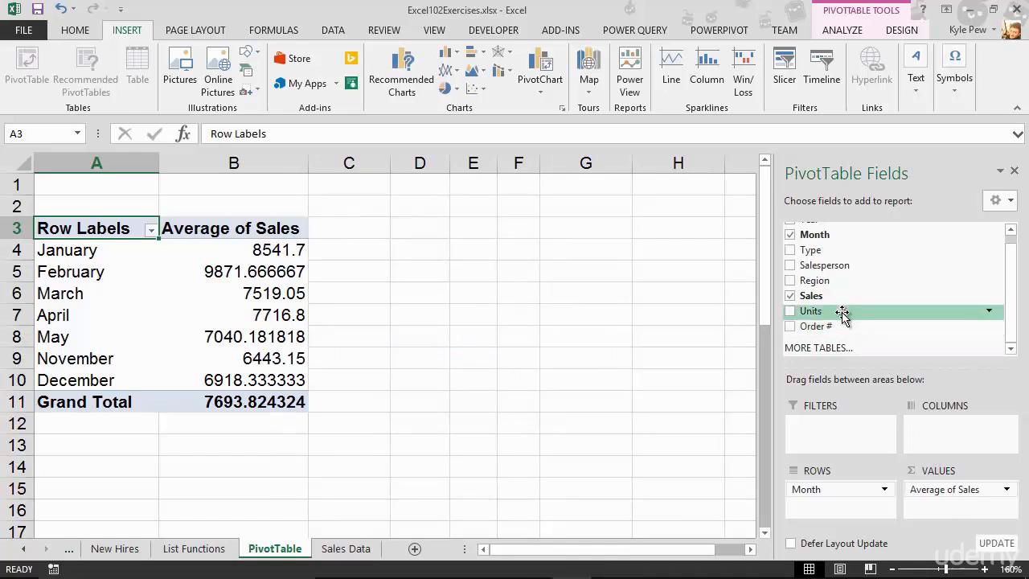
Add the Sales field to the Values area a second time, below Average of Sales.
{"action": "left_click", "coordinate": [977, 491]}
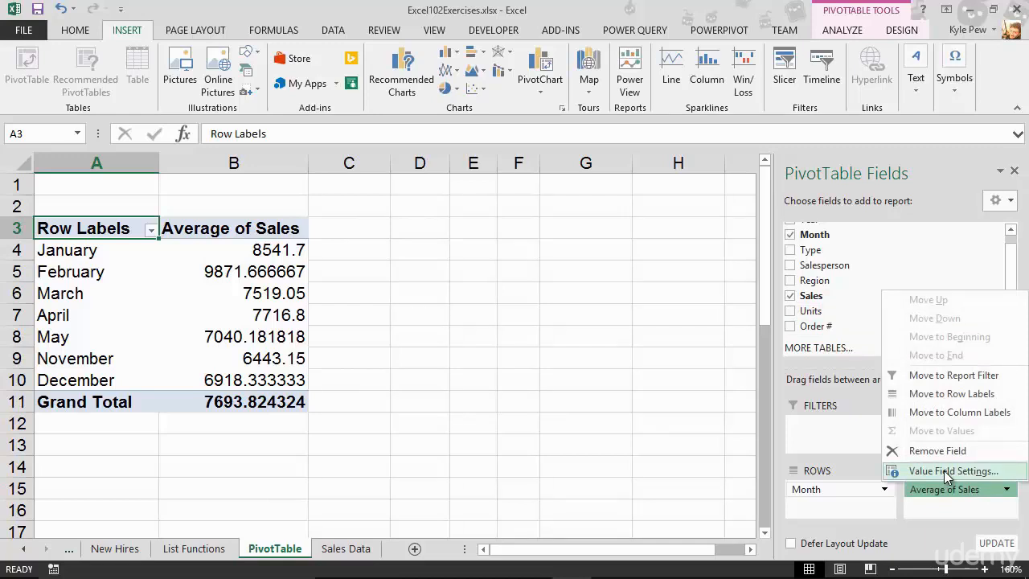
{"action": "left_click", "coordinate": [894, 199]}
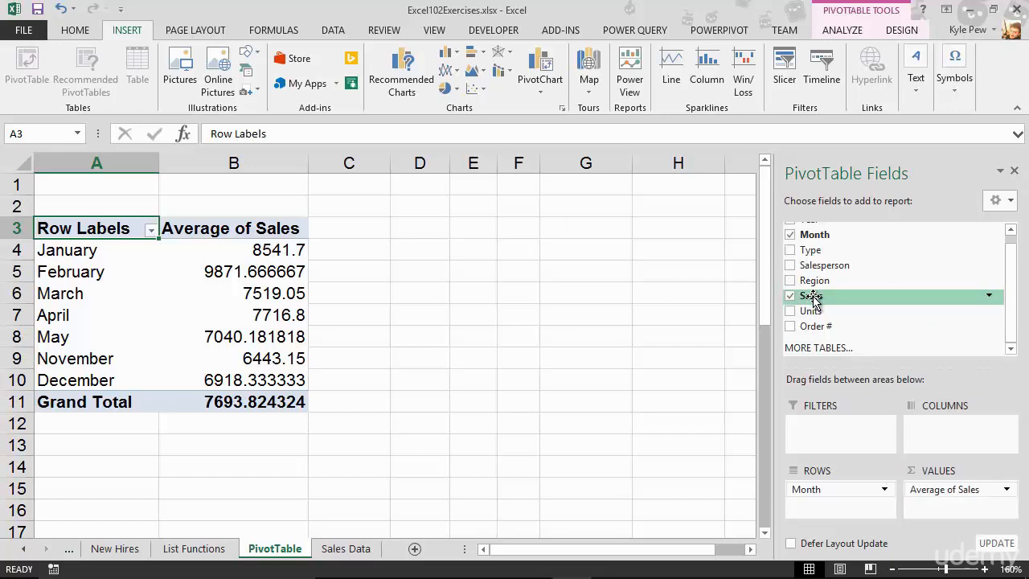
{"action": "left_click_drag", "start_coordinate": [812, 299], "coordinate": [918, 503]}
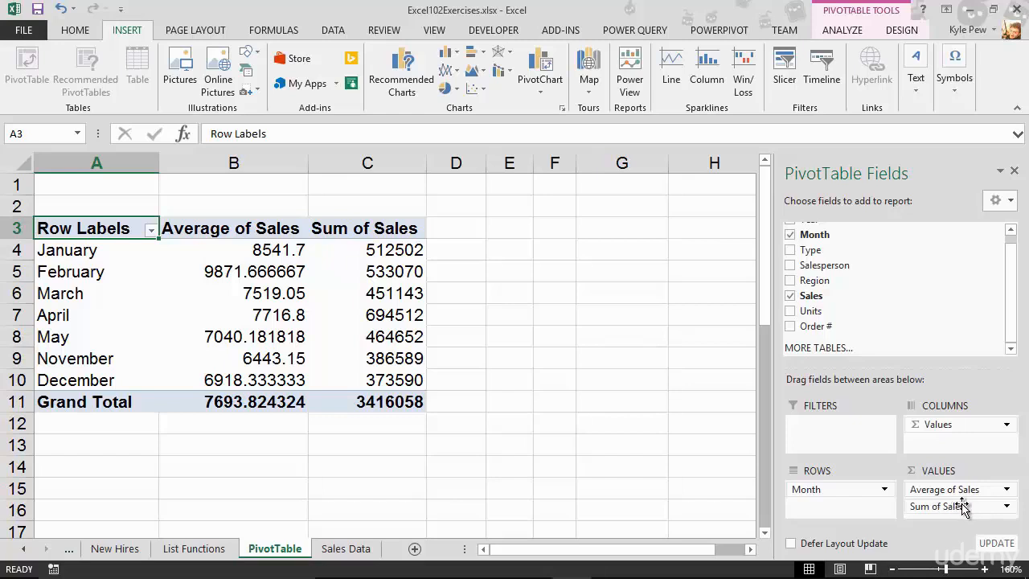
Show the Sum of Sales values as % Difference From, with Month as base field and (previous) as base item.
{"action": "left_click", "coordinate": [996, 510]}
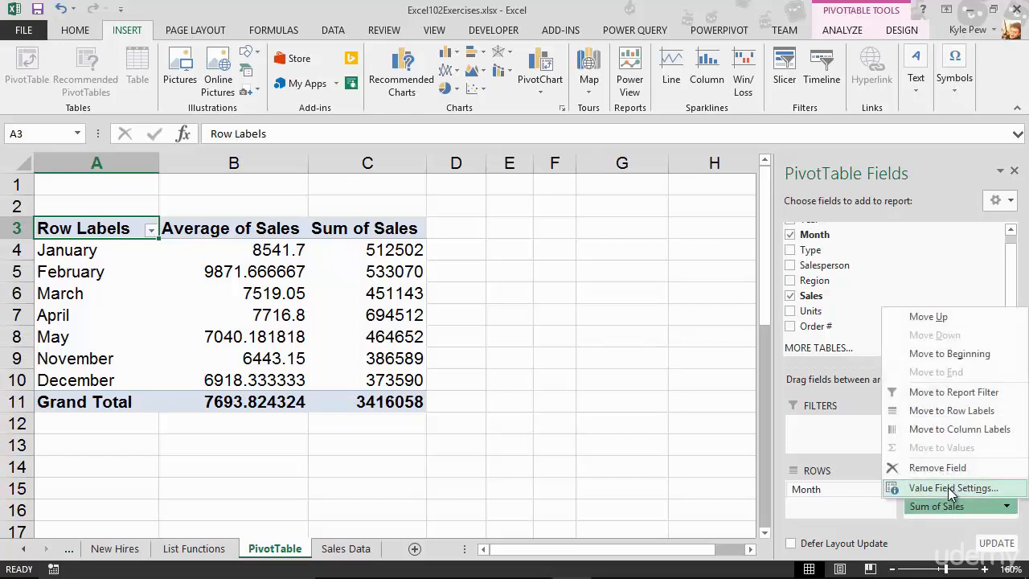
{"action": "left_click", "coordinate": [951, 488]}
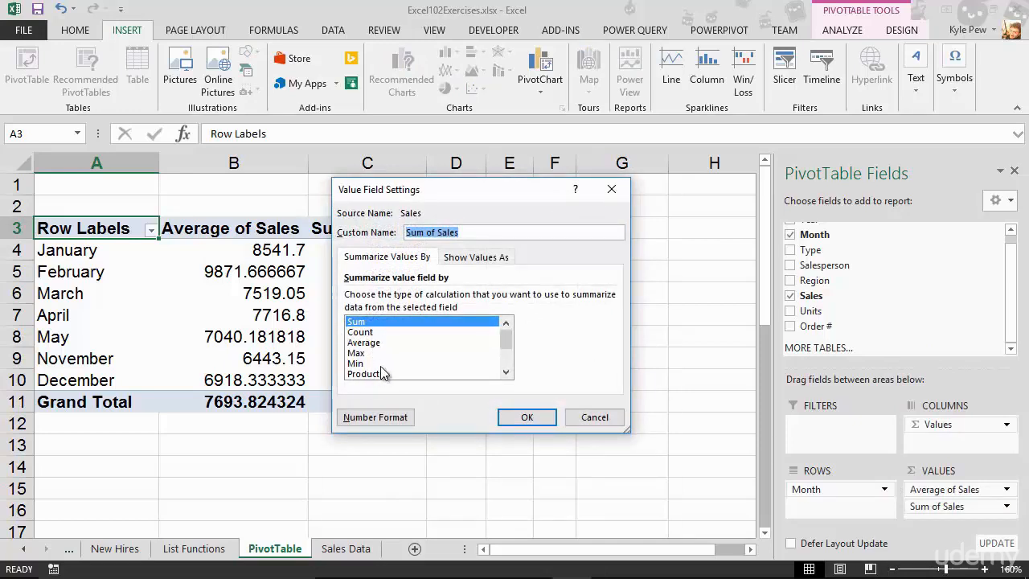
{"action": "left_click", "coordinate": [503, 259]}
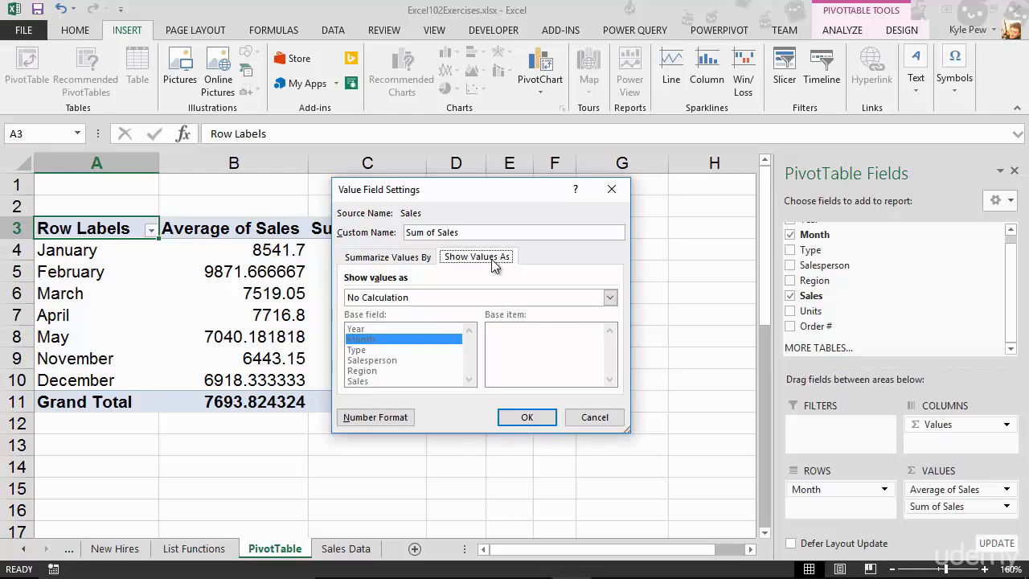
{"action": "left_click", "coordinate": [429, 298]}
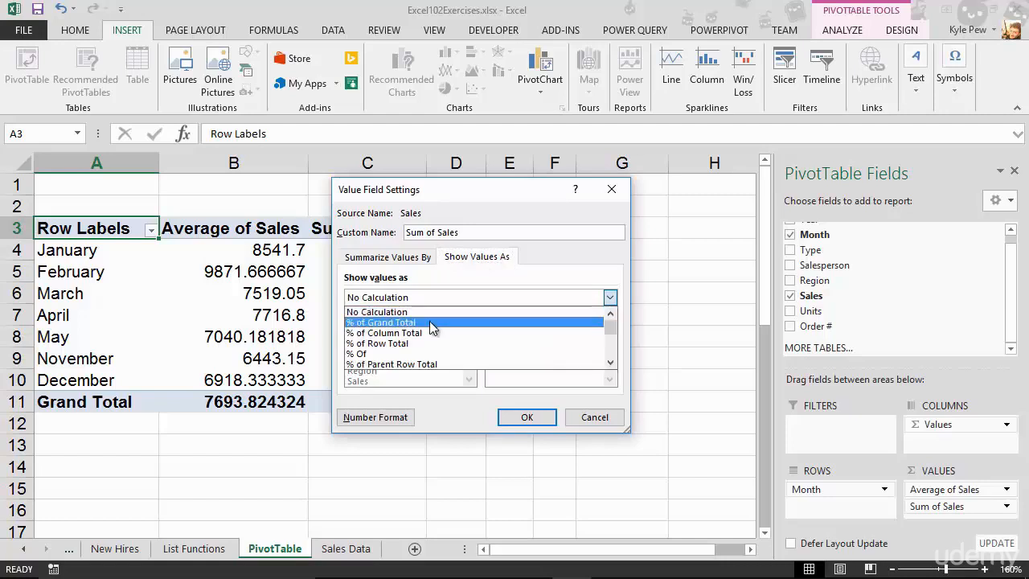
{"action": "scroll", "coordinate": [429, 326], "scroll_direction": "down", "scroll_amount": 3}
{"action": "scroll", "coordinate": [429, 325], "scroll_direction": "down", "scroll_amount": 2}
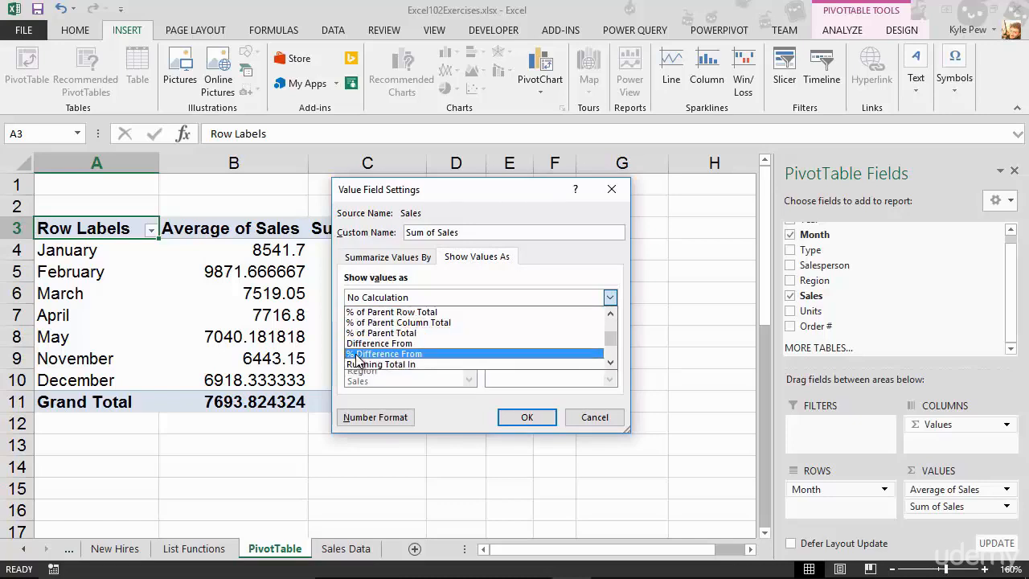
{"action": "left_click", "coordinate": [416, 355]}
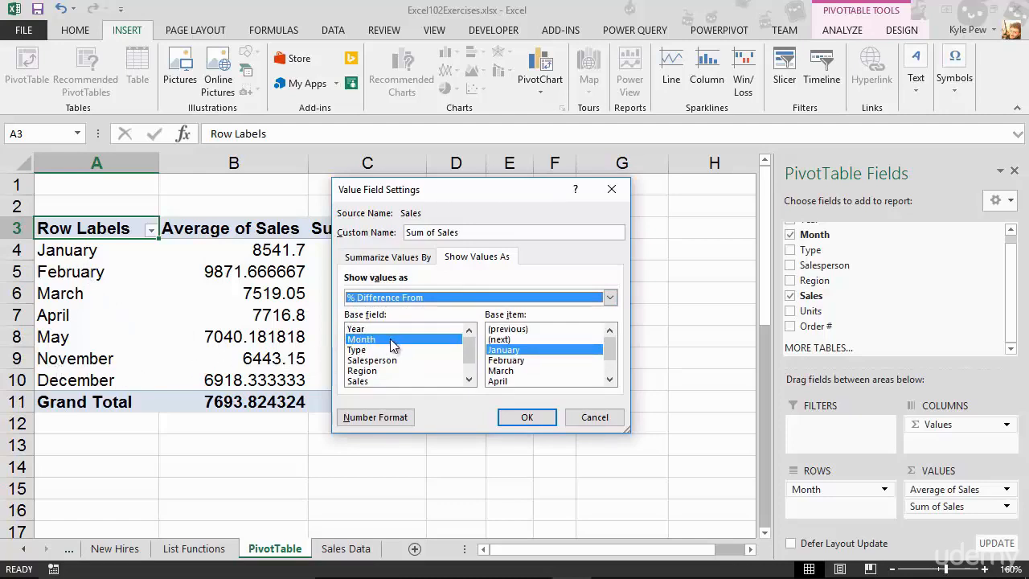
{"action": "left_click", "coordinate": [528, 330]}
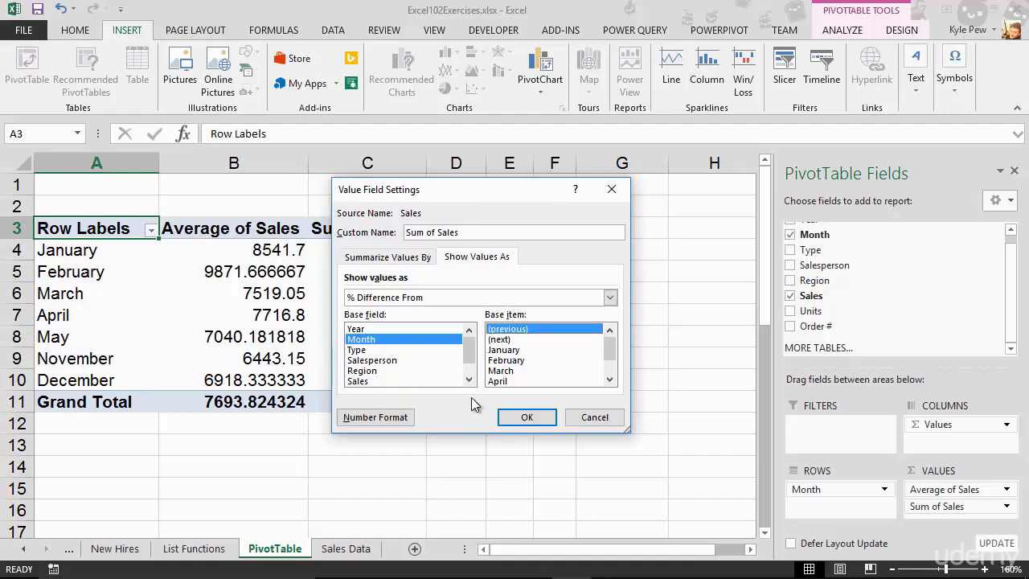
{"action": "left_click", "coordinate": [524, 417]}
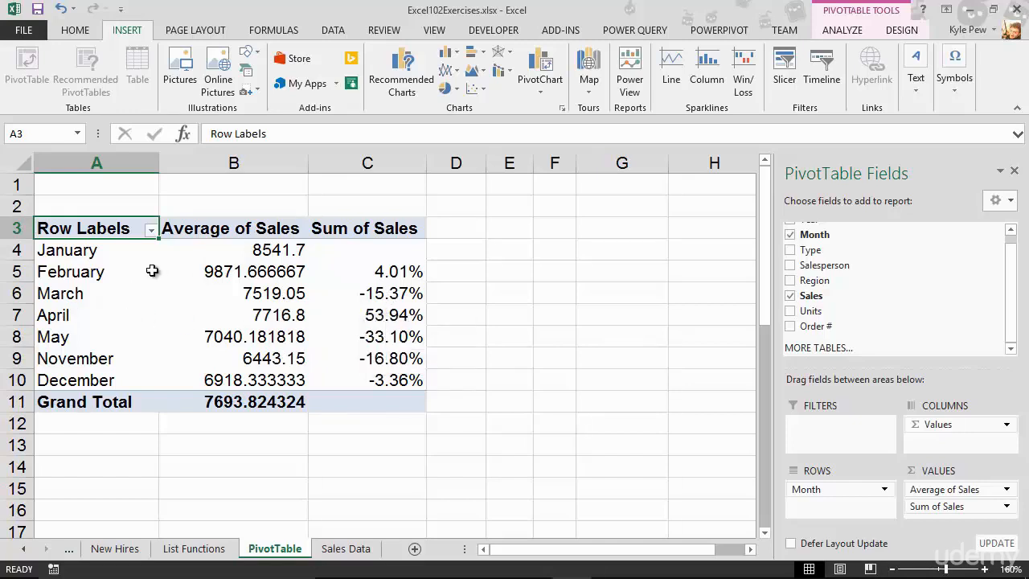
{"action": "mouse_move", "coordinate": [372, 298]}
Examine the Show Values As calculations offered for the Average of Sales field and close its settings without applying any.
{"action": "left_click", "coordinate": [976, 489]}
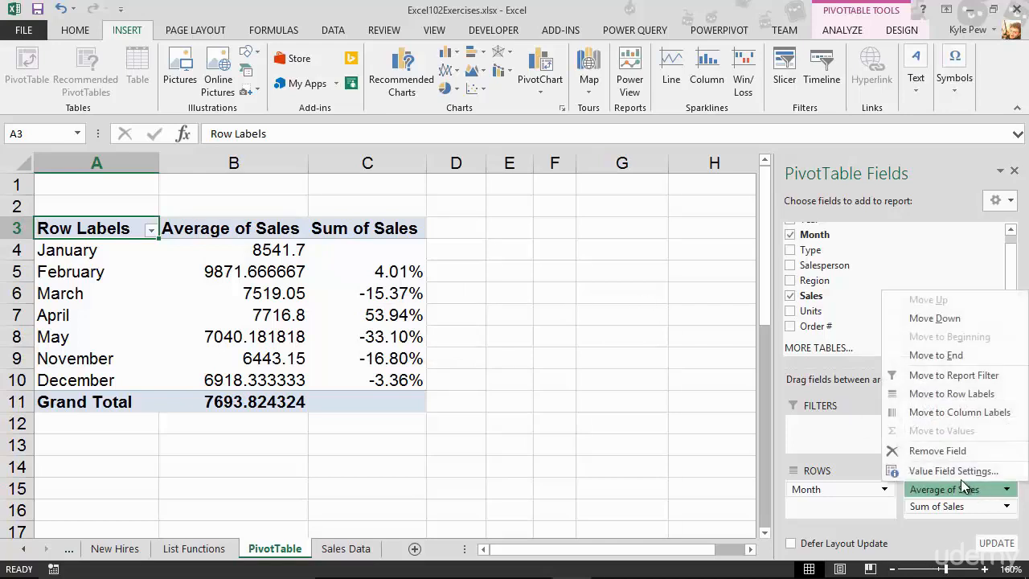
{"action": "left_click", "coordinate": [948, 473]}
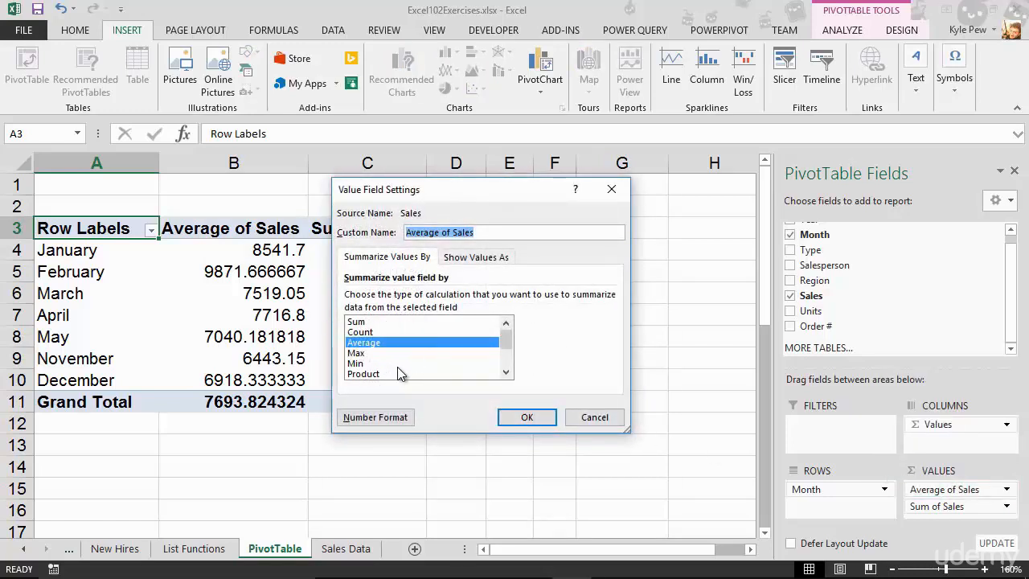
{"action": "left_click", "coordinate": [465, 257]}
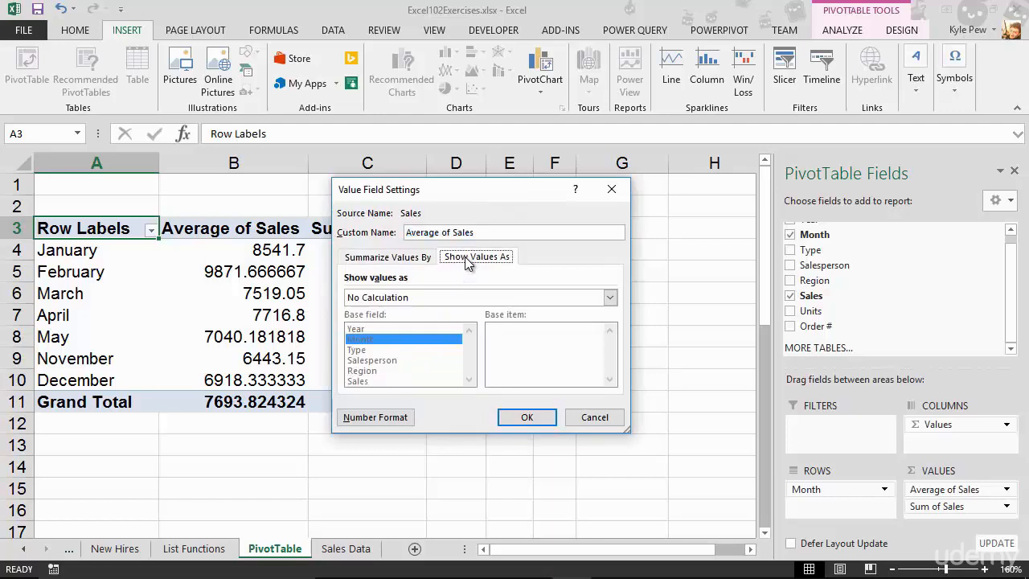
{"action": "left_click", "coordinate": [449, 300]}
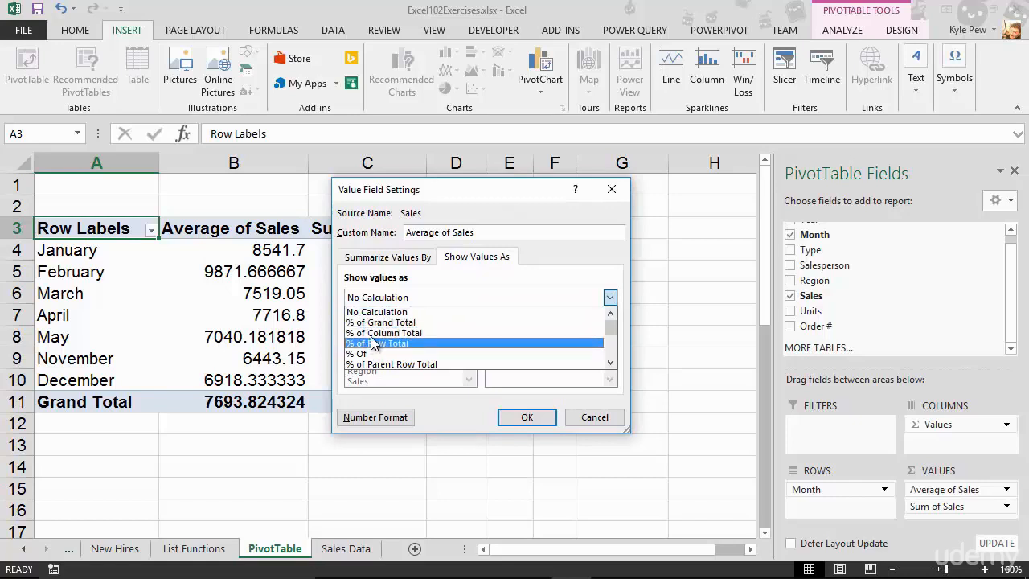
{"action": "scroll", "coordinate": [386, 344], "scroll_direction": "down", "scroll_amount": 4}
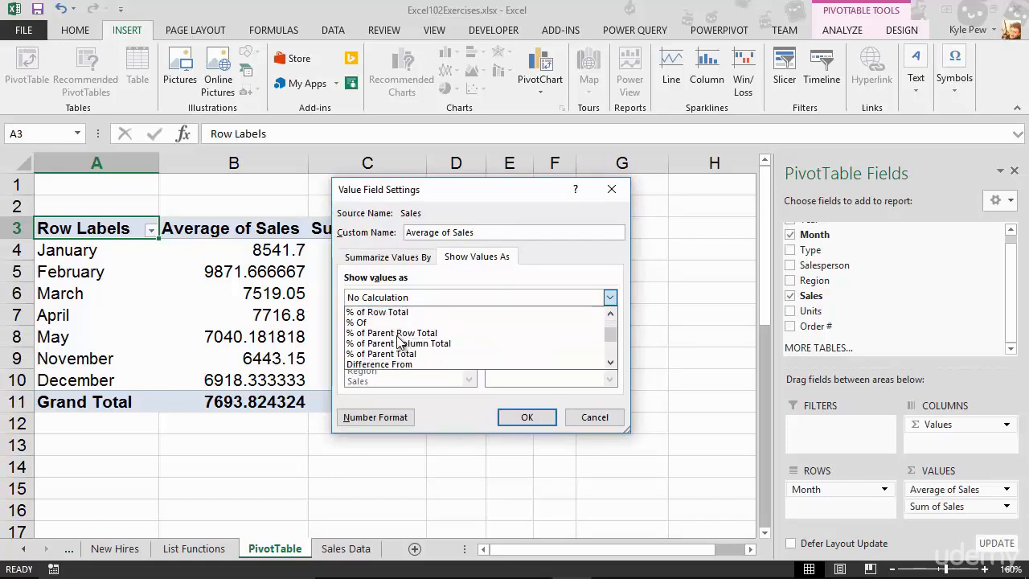
{"action": "scroll", "coordinate": [399, 346], "scroll_direction": "down", "scroll_amount": 1}
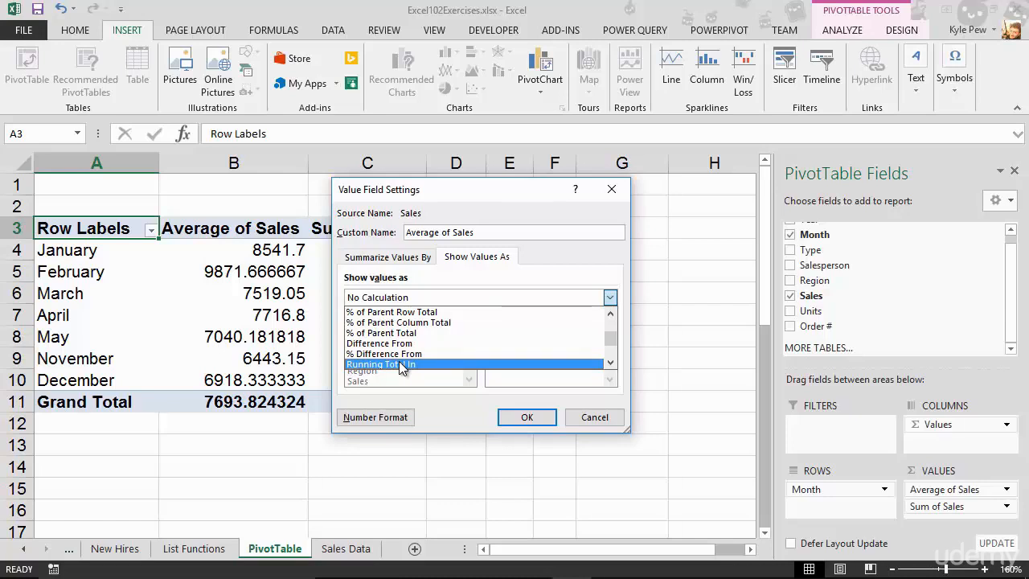
{"action": "left_click", "coordinate": [593, 419]}
{"action": "left_click", "coordinate": [593, 418]}
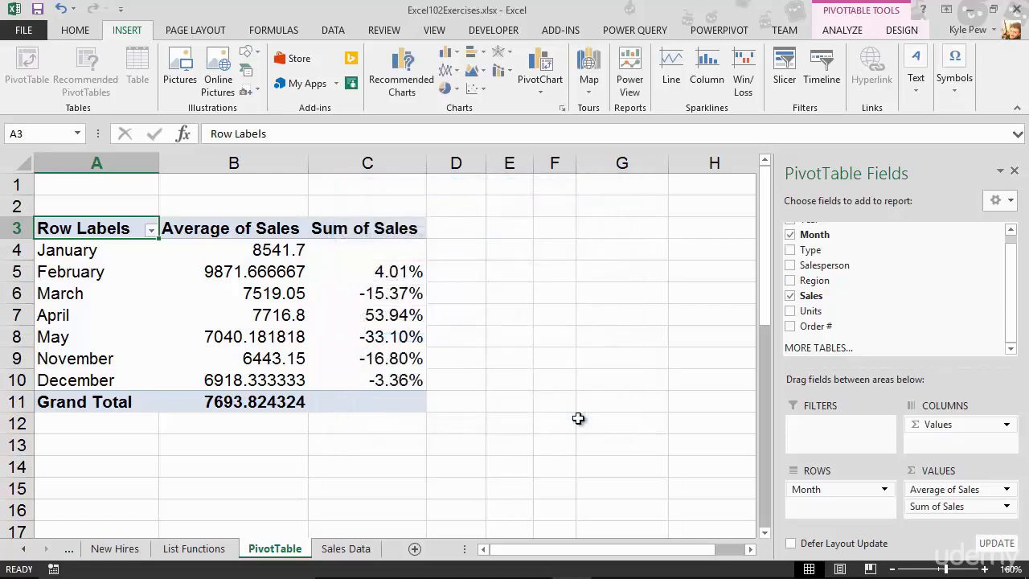